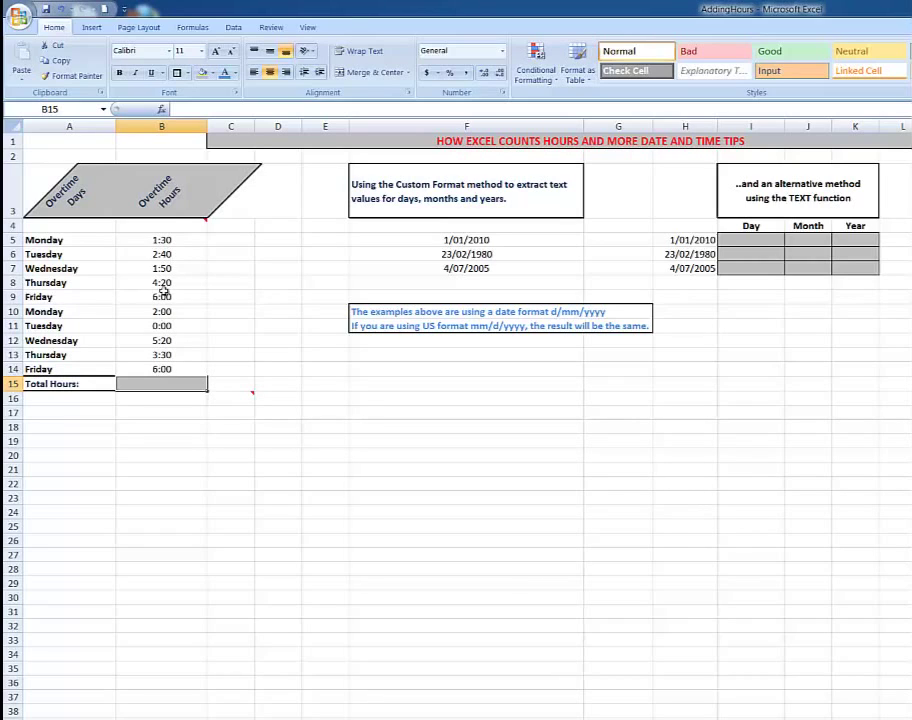
- AutoSum the overtime hours B5:B14 into B15 with =SUM(B5:B14), giving 9:10
mouse_move(174, 226)
key("alt+equal")
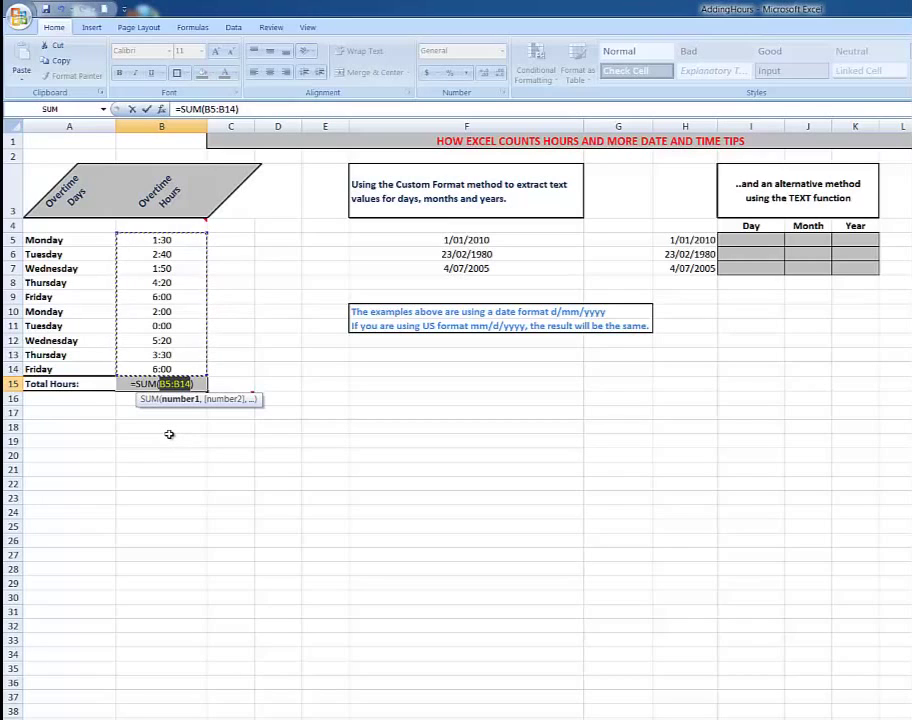
key("Return")
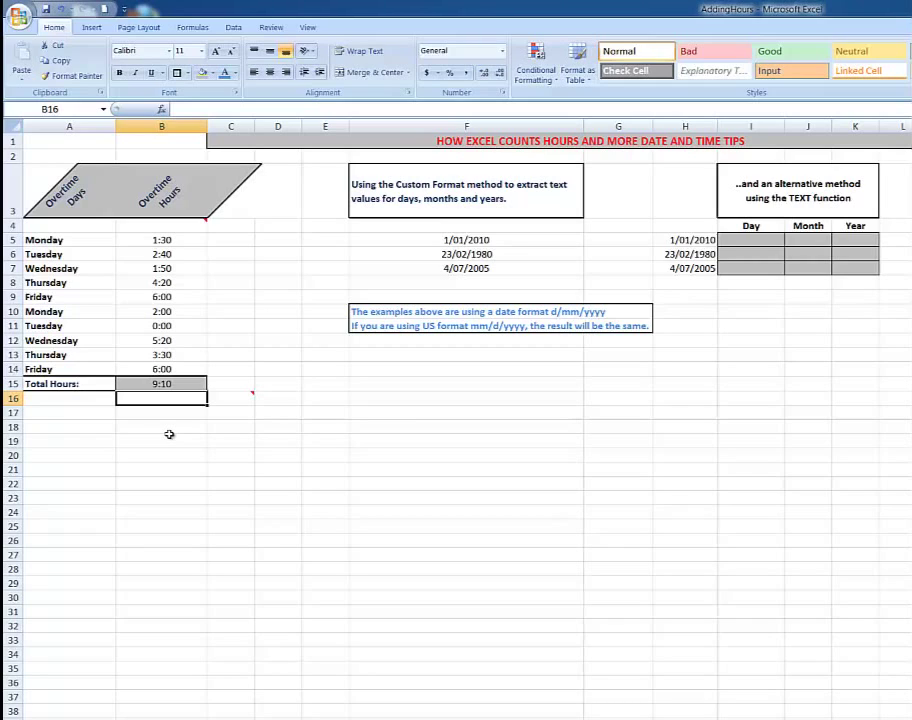
- Change B15's custom number format from h:mm to [h]:mm so the total reads 33:10
left_click(161, 384)
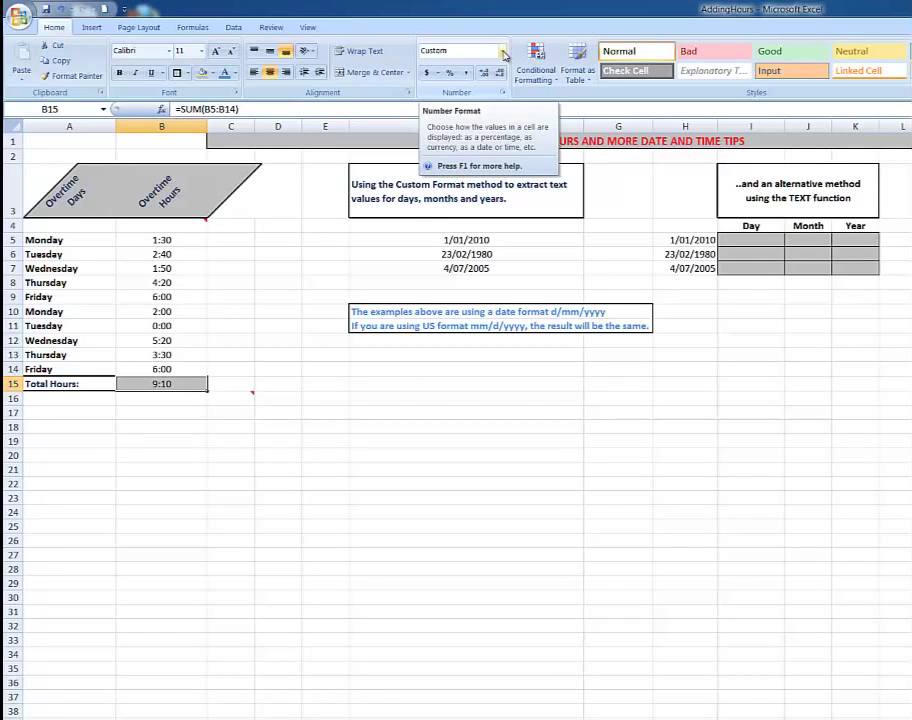
left_click(502, 53)
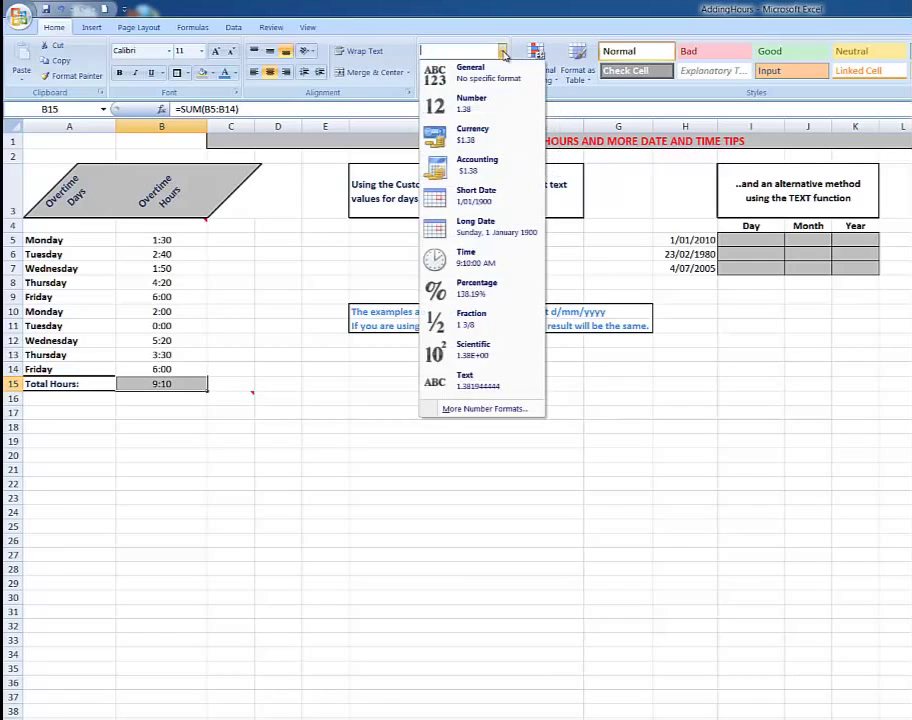
left_click(478, 409)
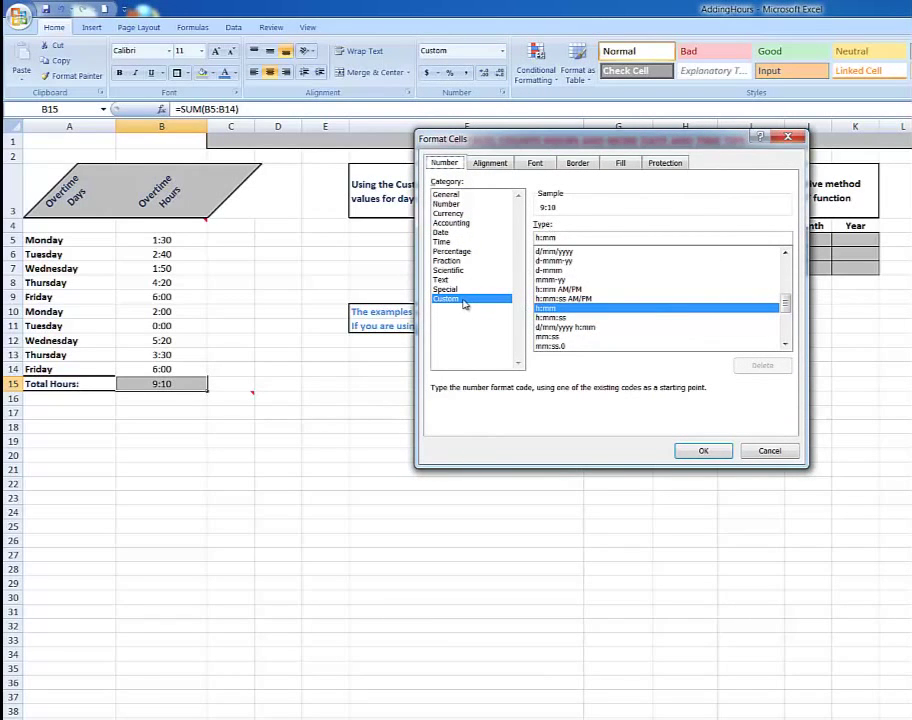
left_click(538, 237)
type("[")
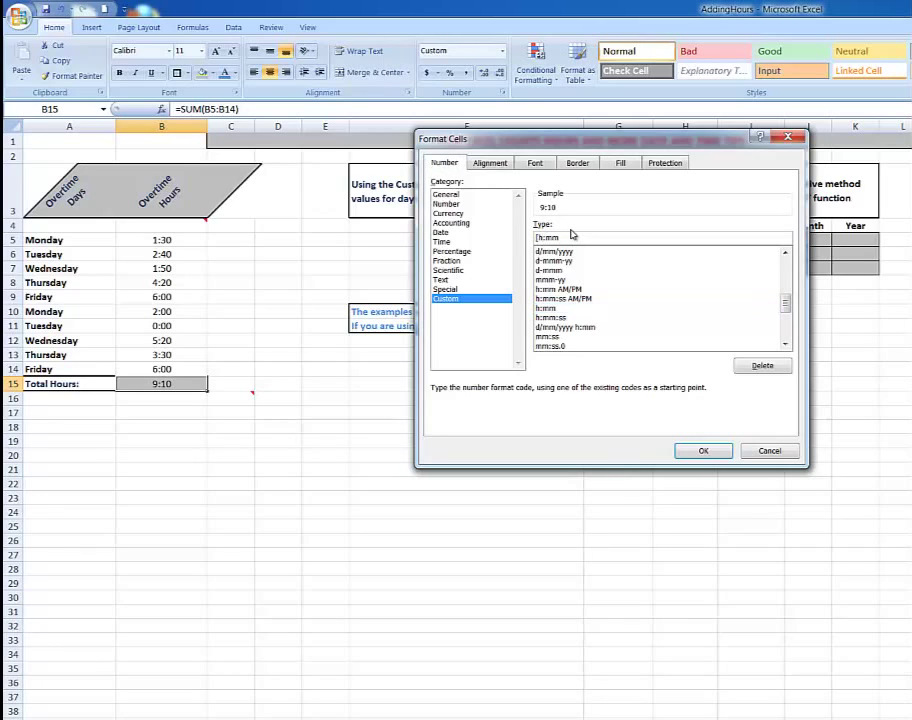
key("Right")
type("]")
left_click(703, 452)
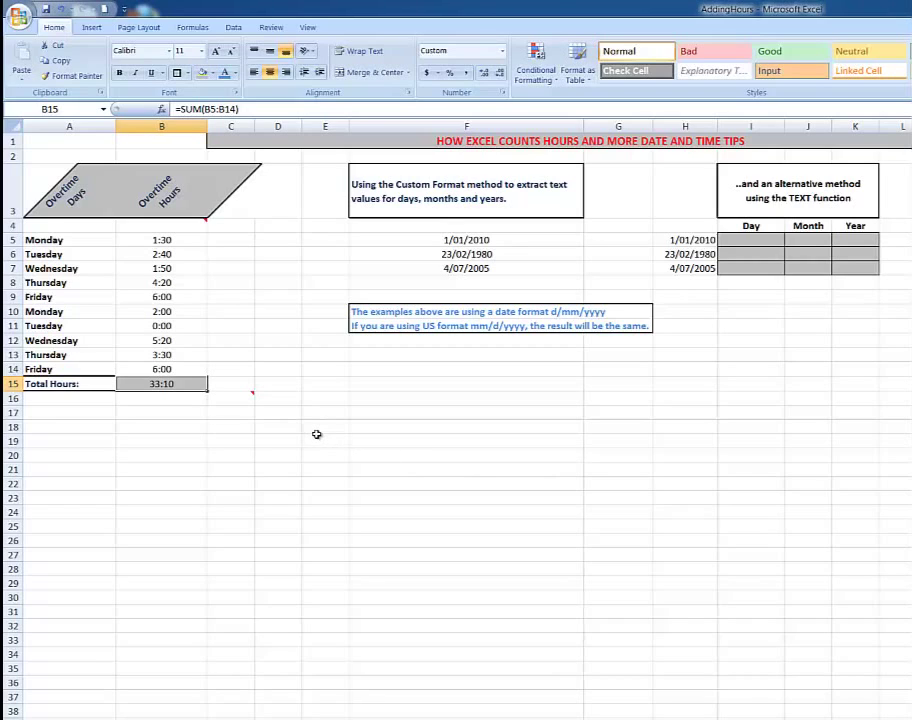
- Give F5 the custom format dddd so 1/01/2010 shows as Friday
mouse_move(242, 400)
left_click(468, 241)
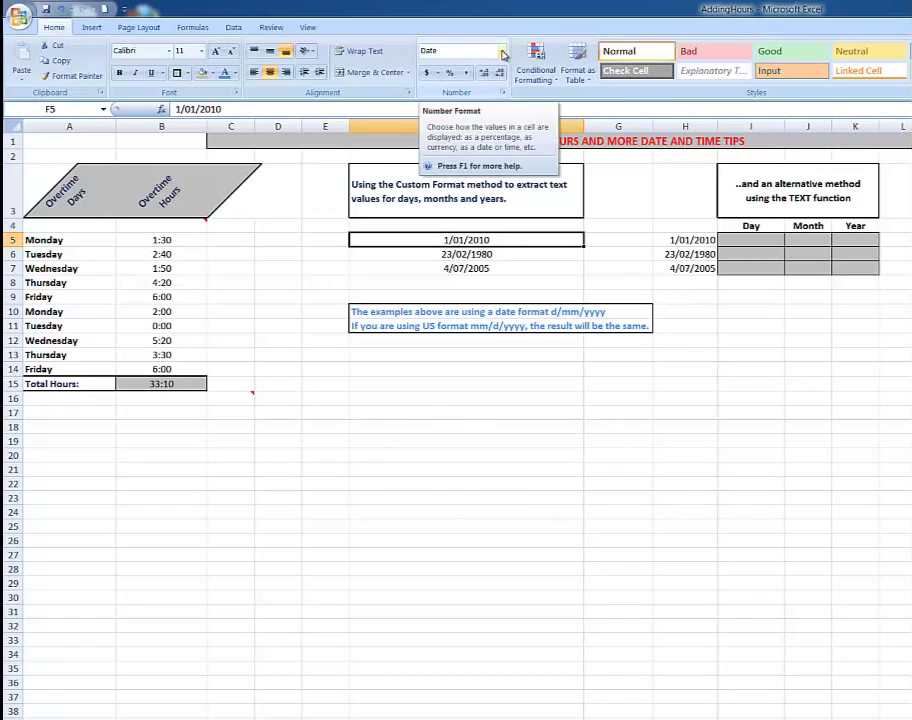
left_click(502, 53)
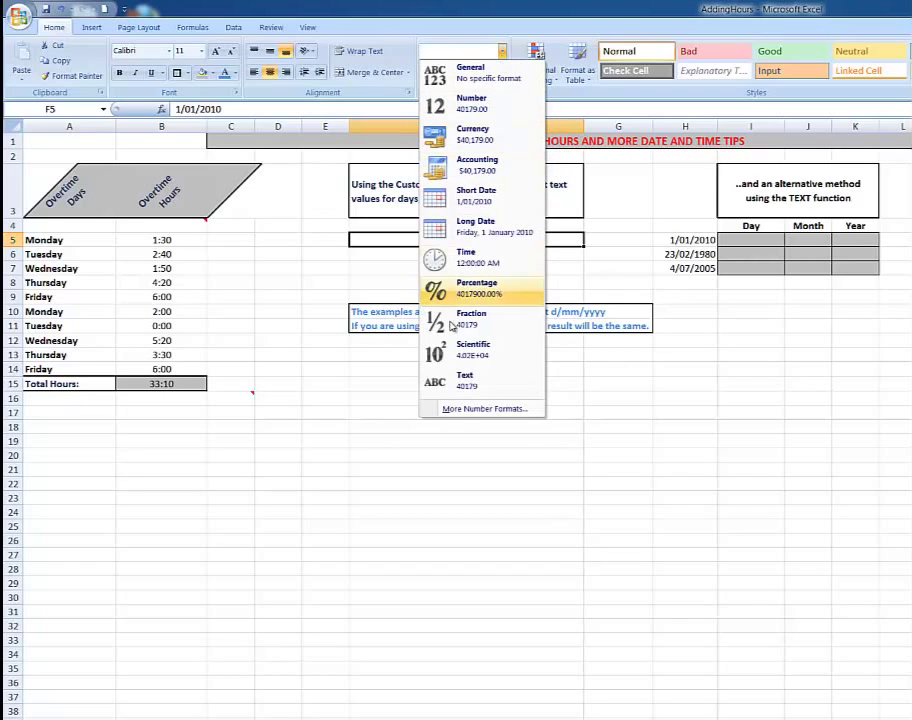
left_click(462, 409)
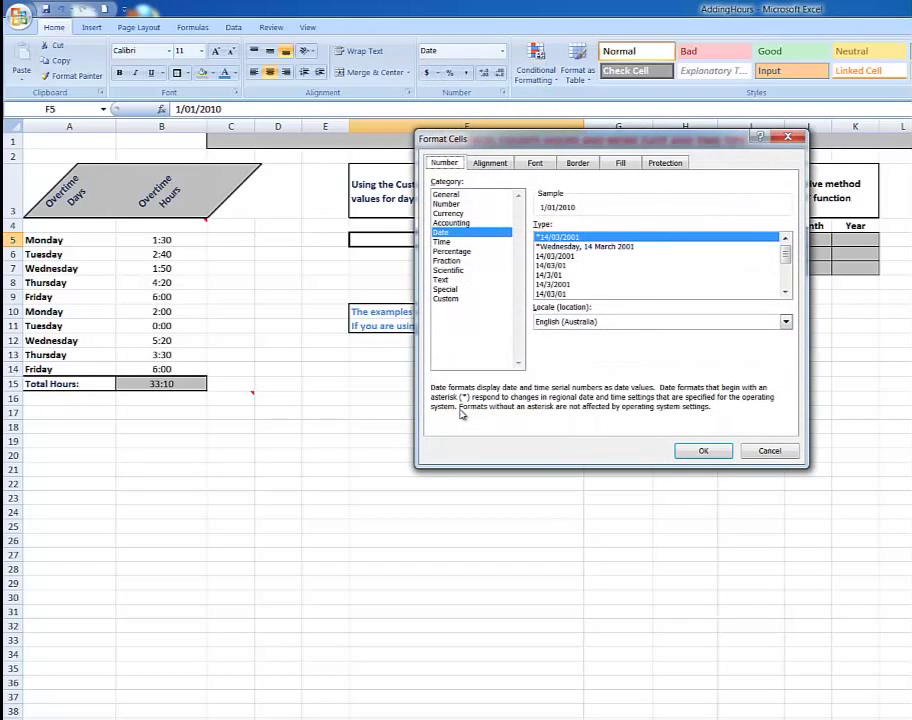
left_click(446, 299)
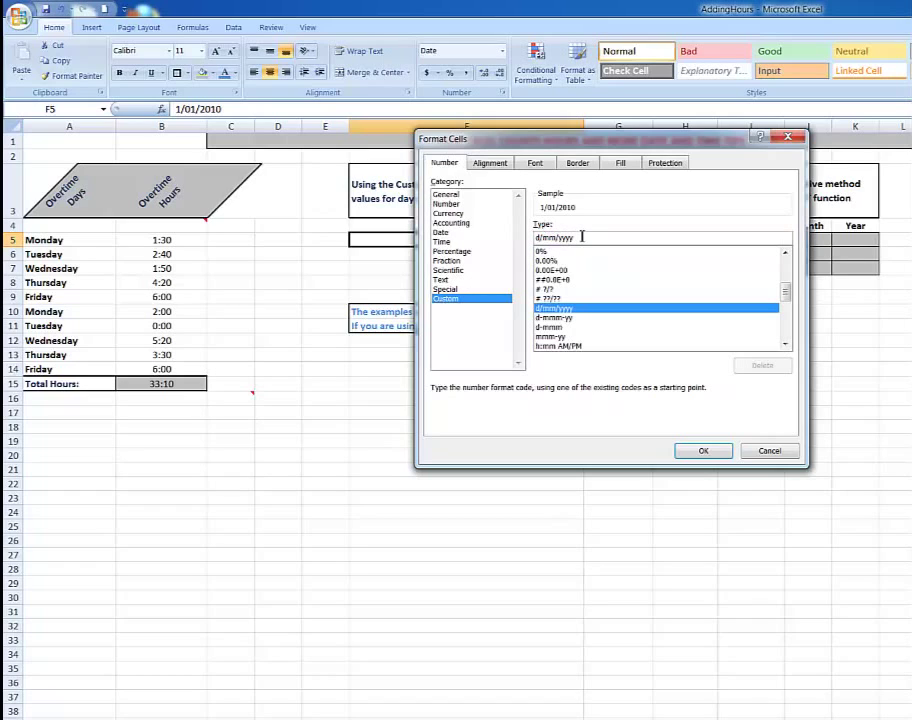
left_click_drag(576, 238, 511, 242)
type("d")
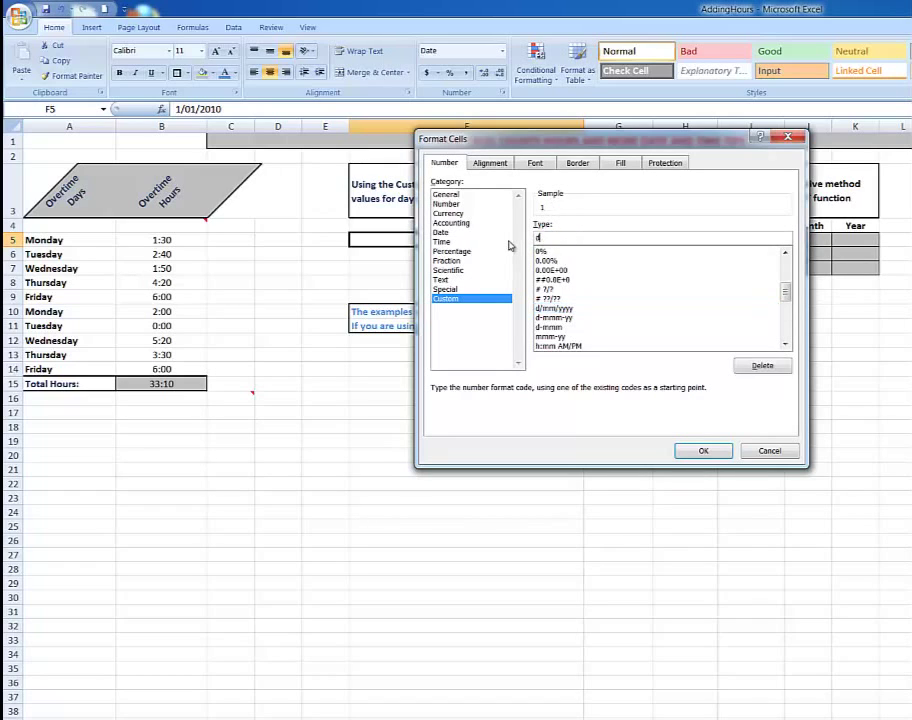
type("ddd")
left_click(700, 452)
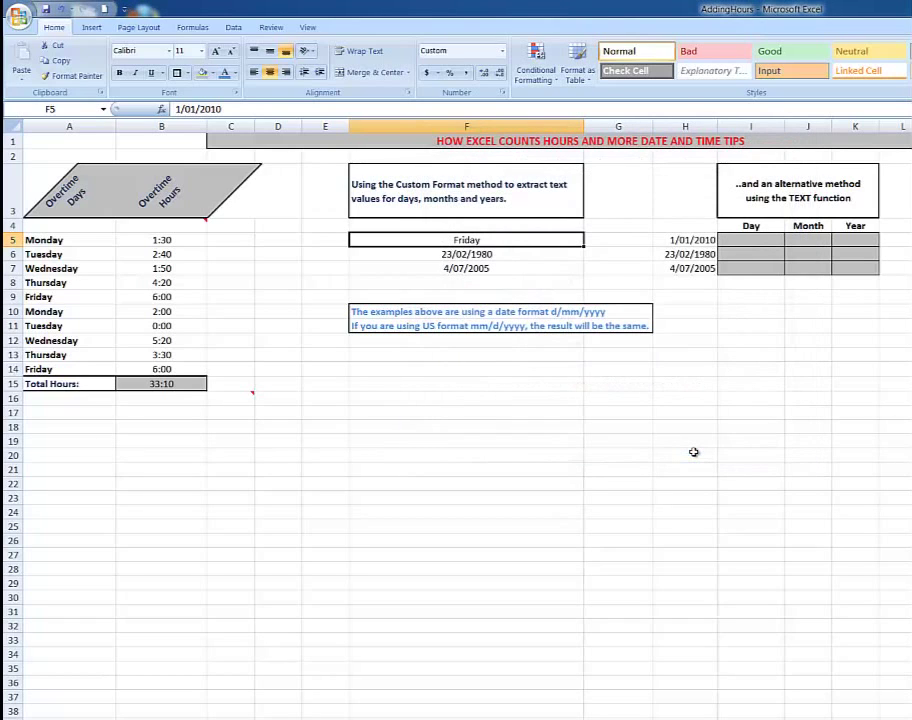
- Give F6 the custom format mmmm so 23/02/1980 shows as February
left_click(467, 256)
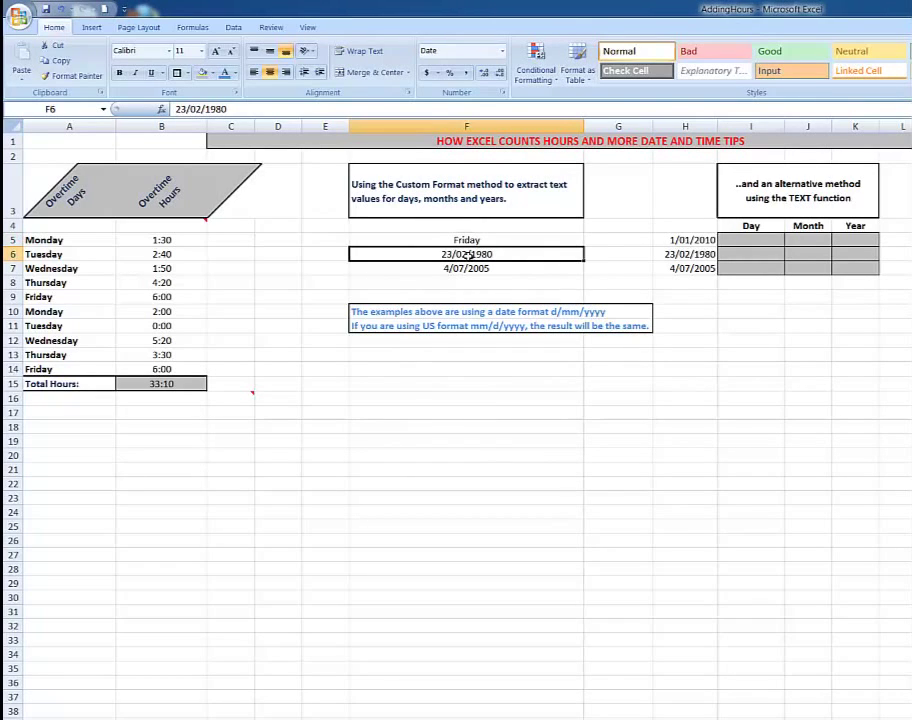
left_click(502, 52)
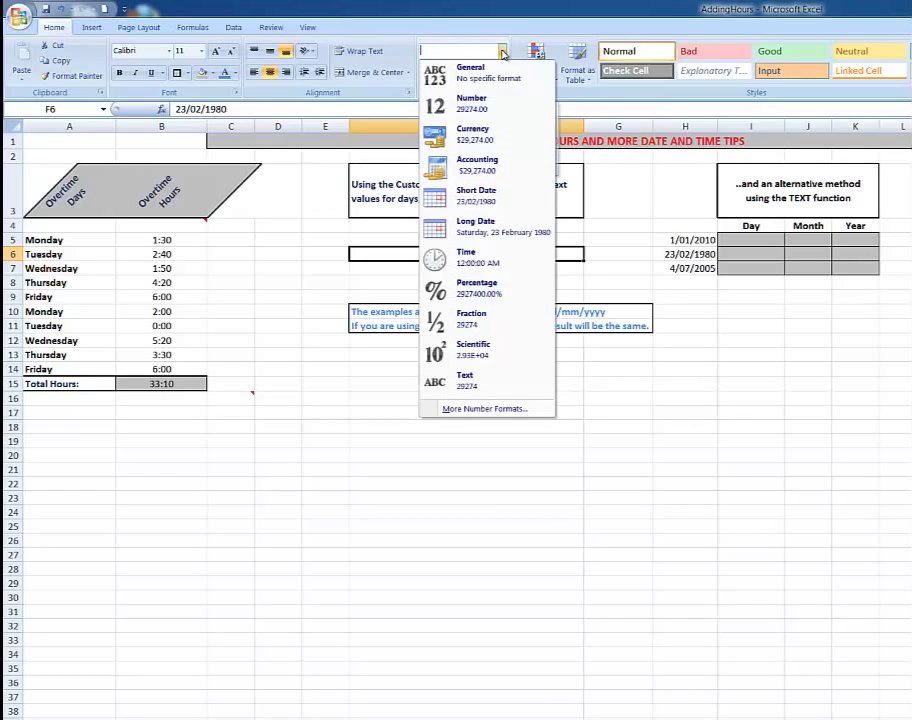
left_click(462, 408)
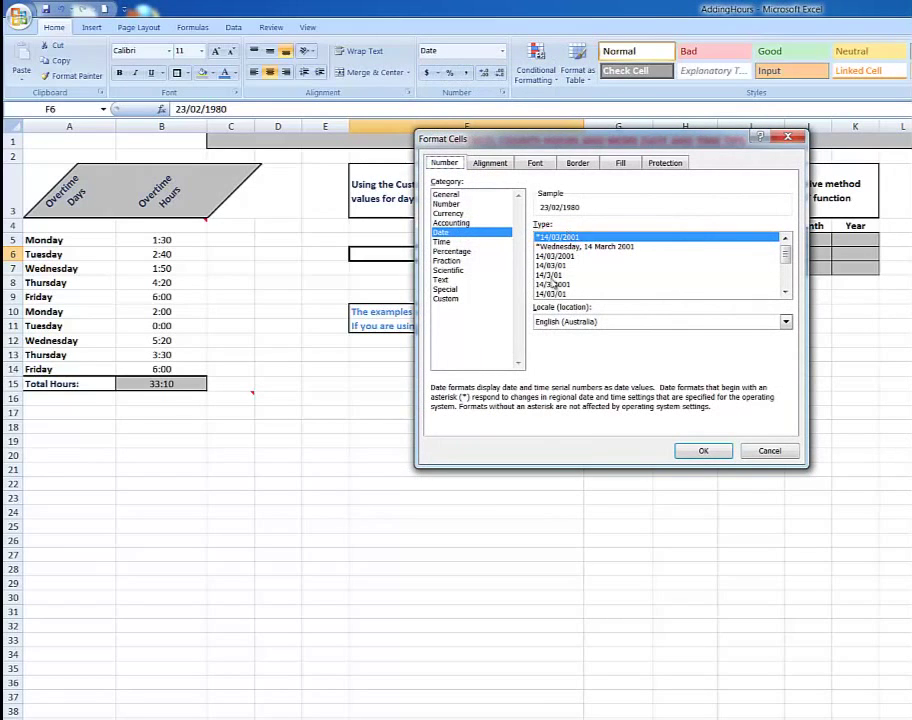
left_click(450, 301)
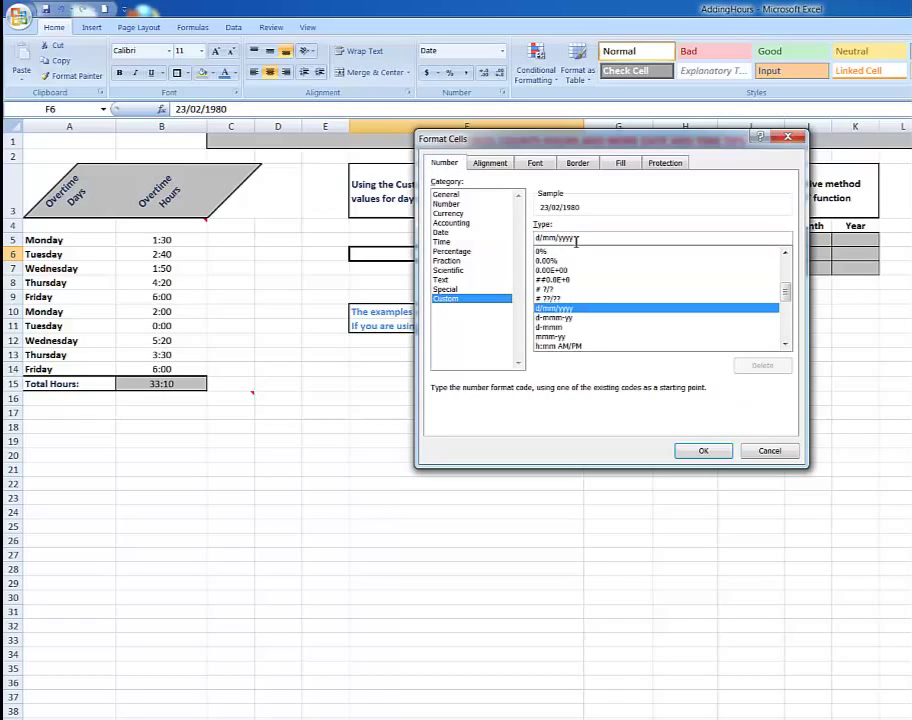
left_click_drag(576, 238, 496, 240)
type("mmm,m")
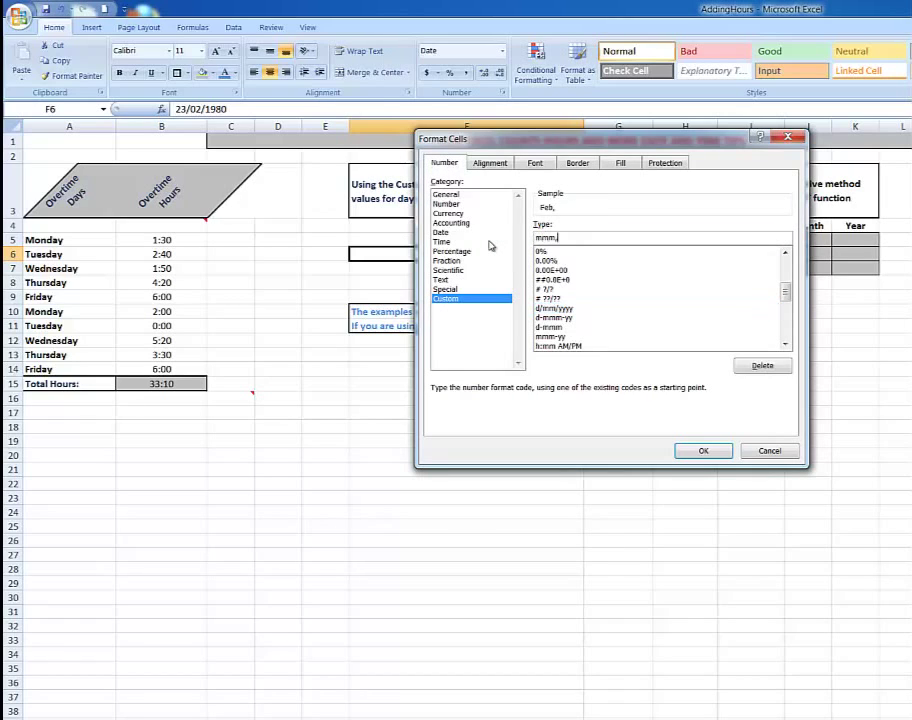
key("BackSpace")
key("BackSpace")
type("m")
left_click(705, 451)
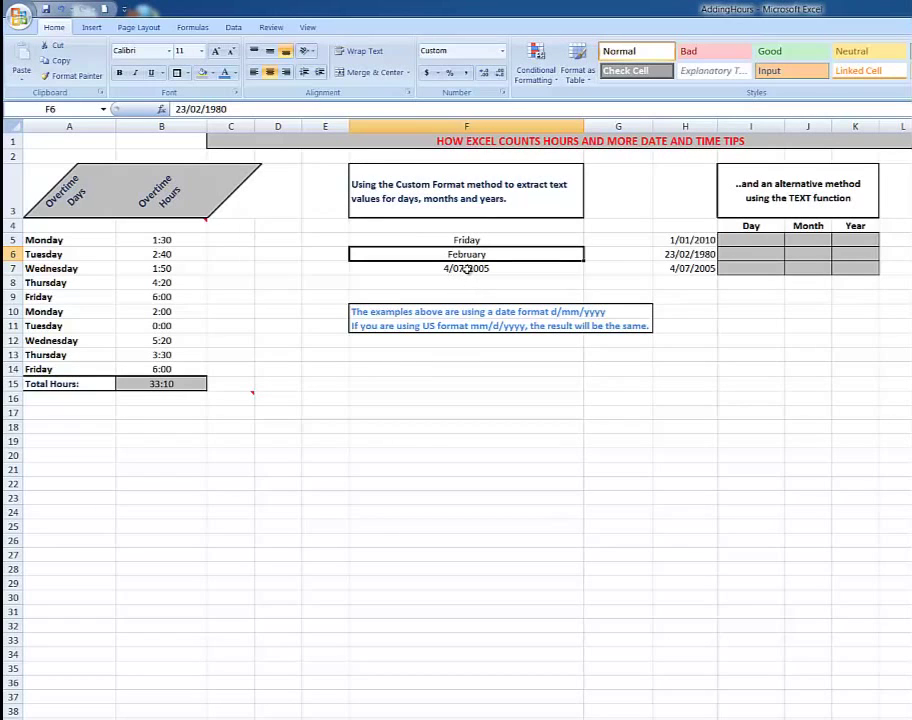
- Give F7 the custom format yyyy so 4/07/2005 shows as 2005
left_click(467, 268)
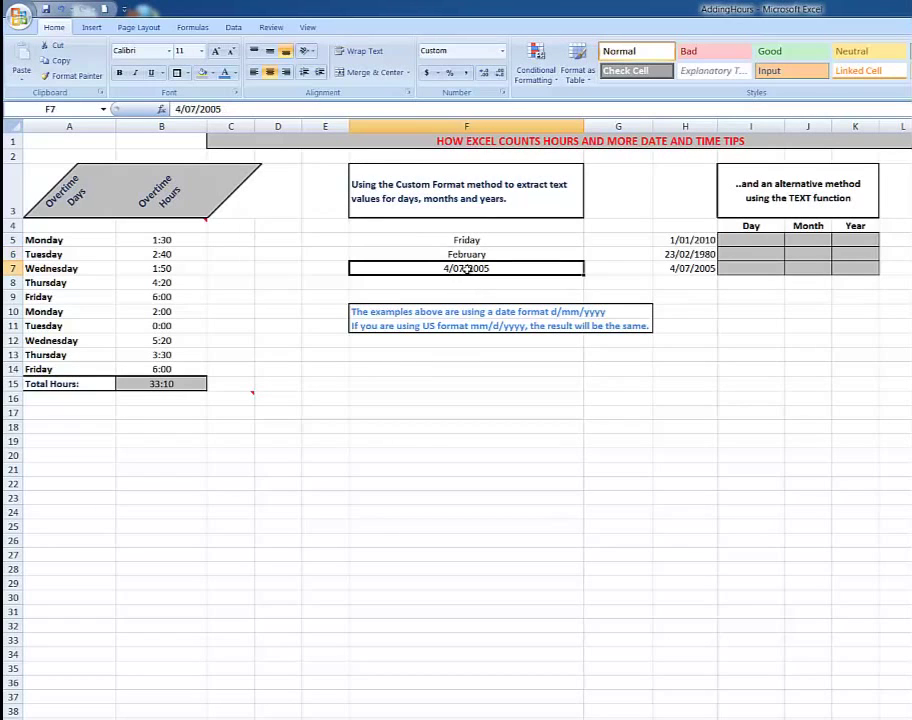
left_click(502, 50)
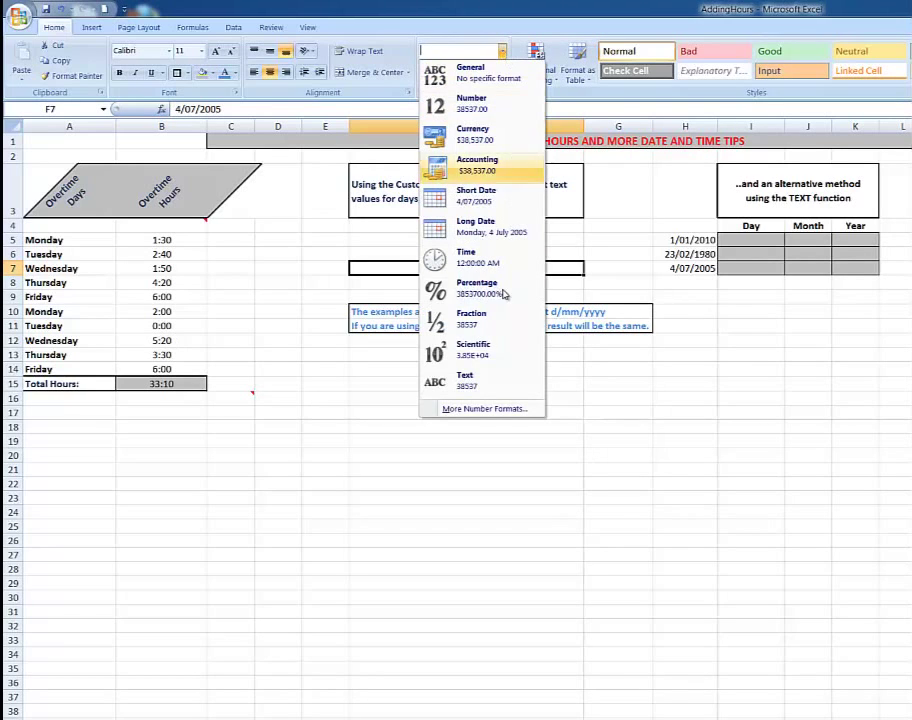
left_click(485, 408)
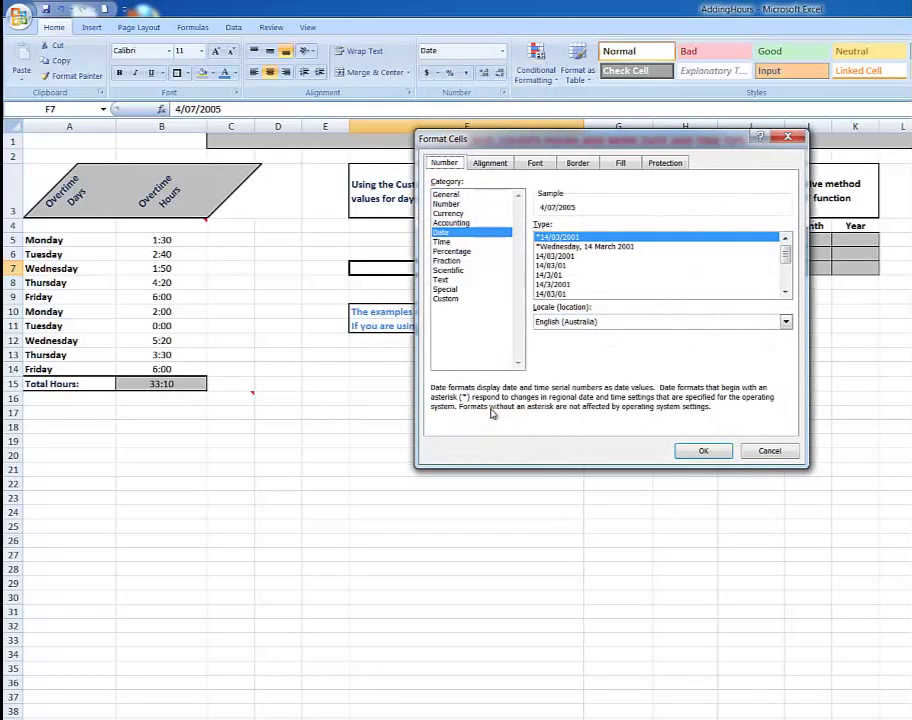
left_click(448, 299)
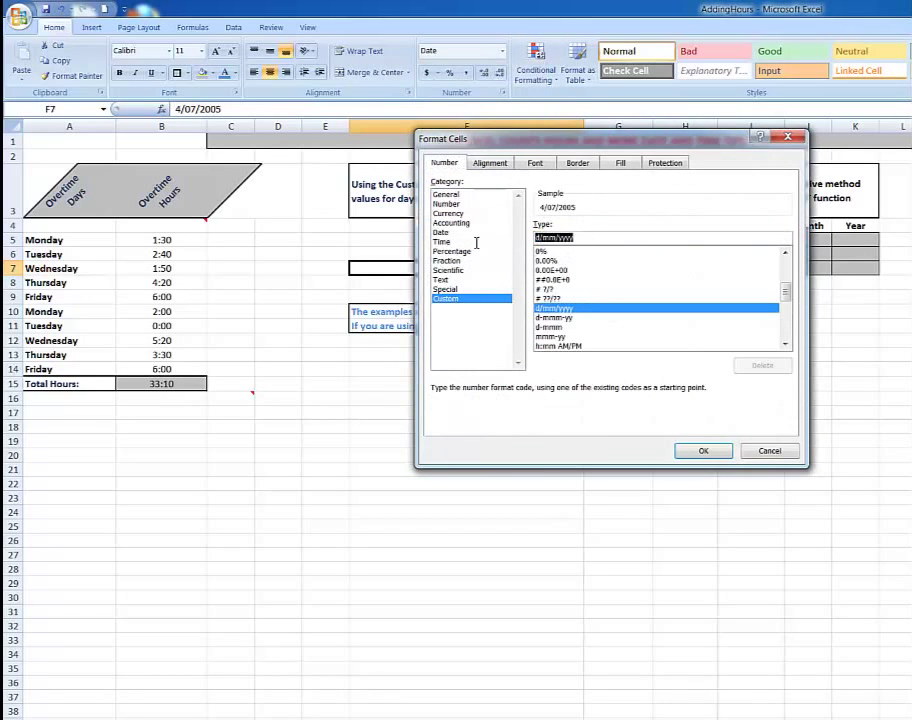
type("yy")
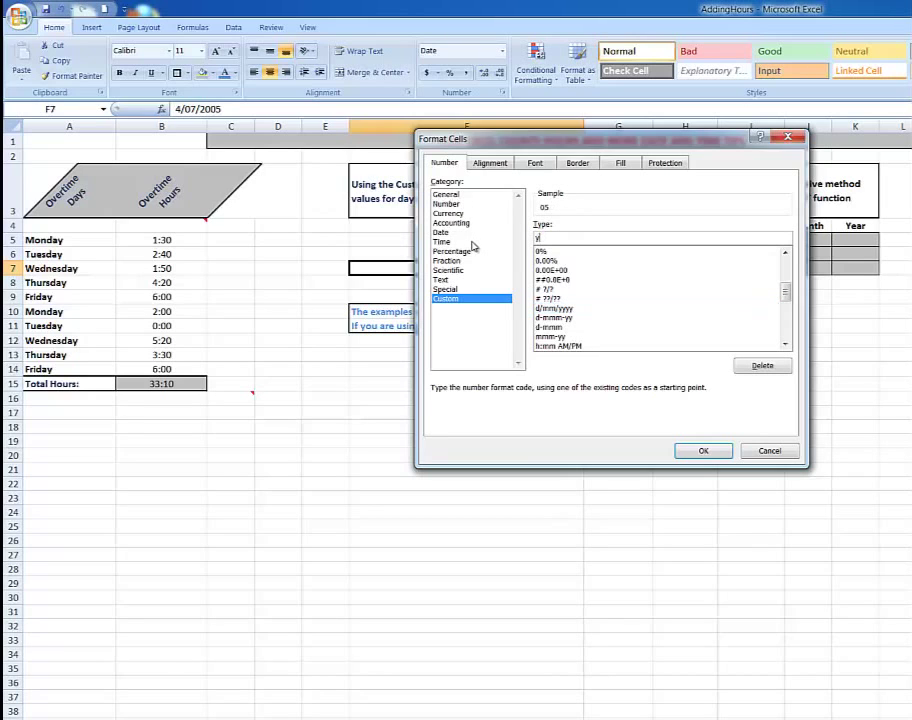
type("yy")
left_click(703, 451)
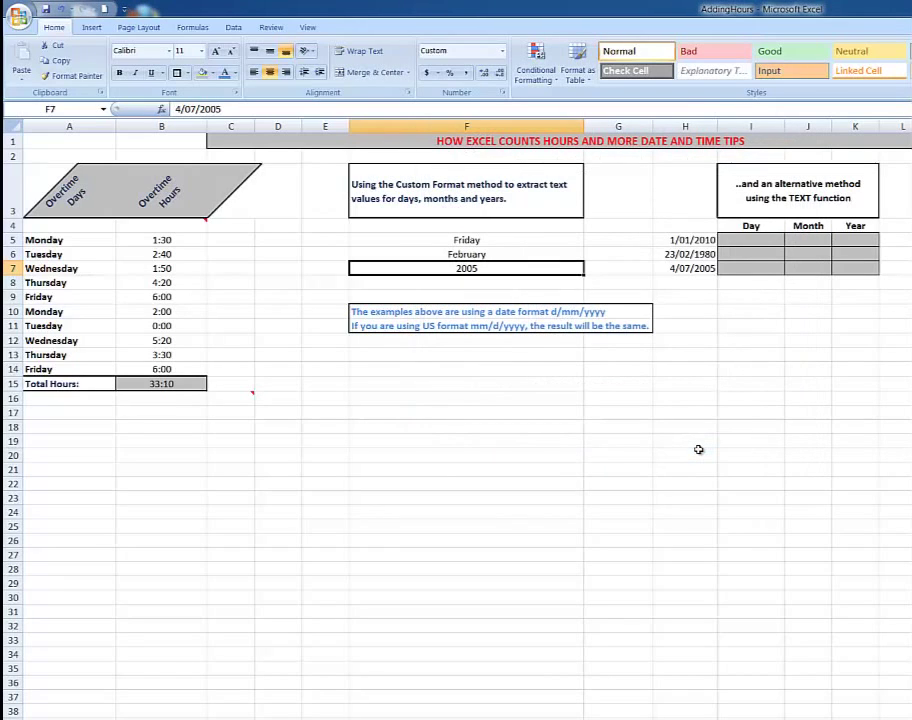
- Enter =TEXT(H5,"dddd") in I5 and fill it down to I7
left_click(749, 240)
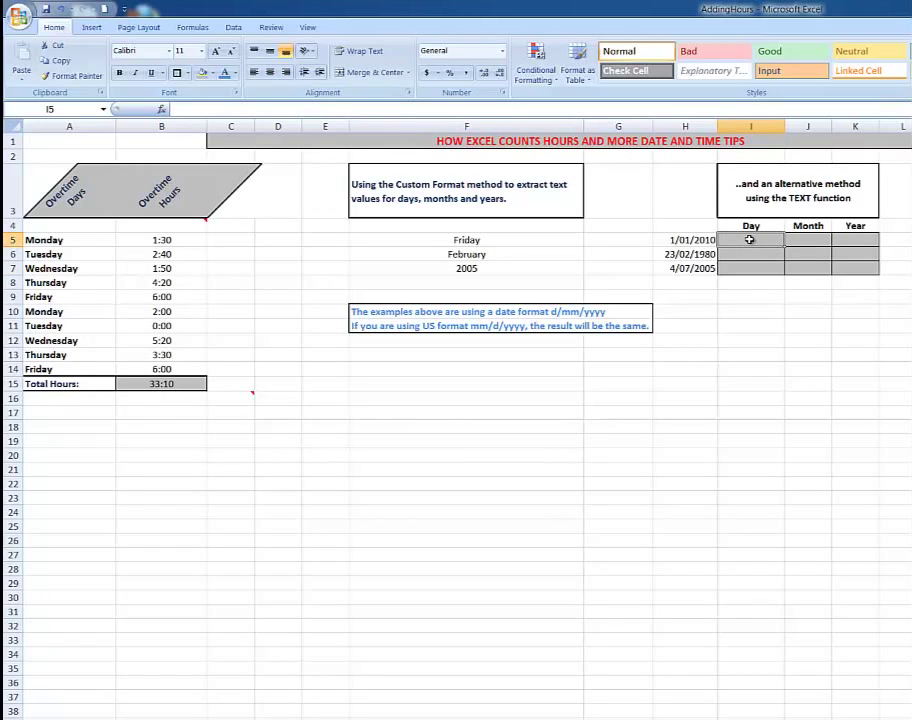
type("=te")
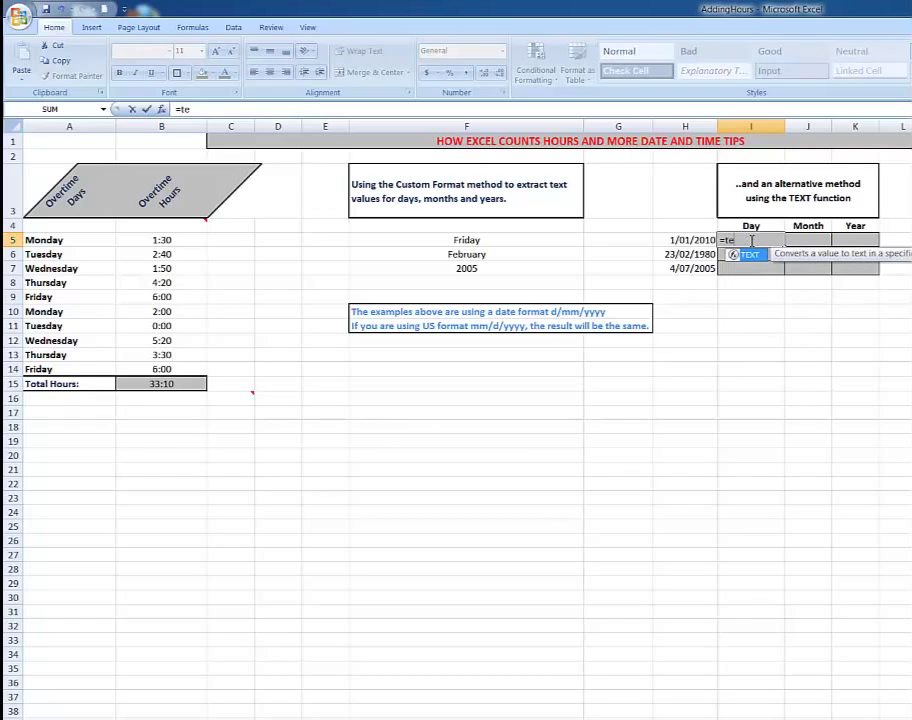
type("xt(")
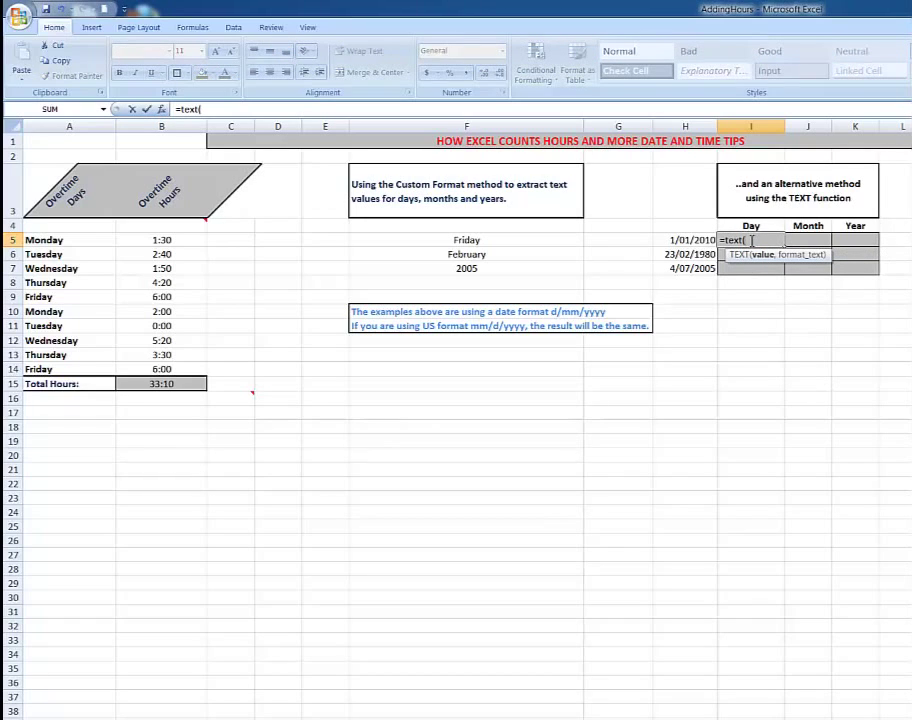
left_click(703, 241)
type(",")
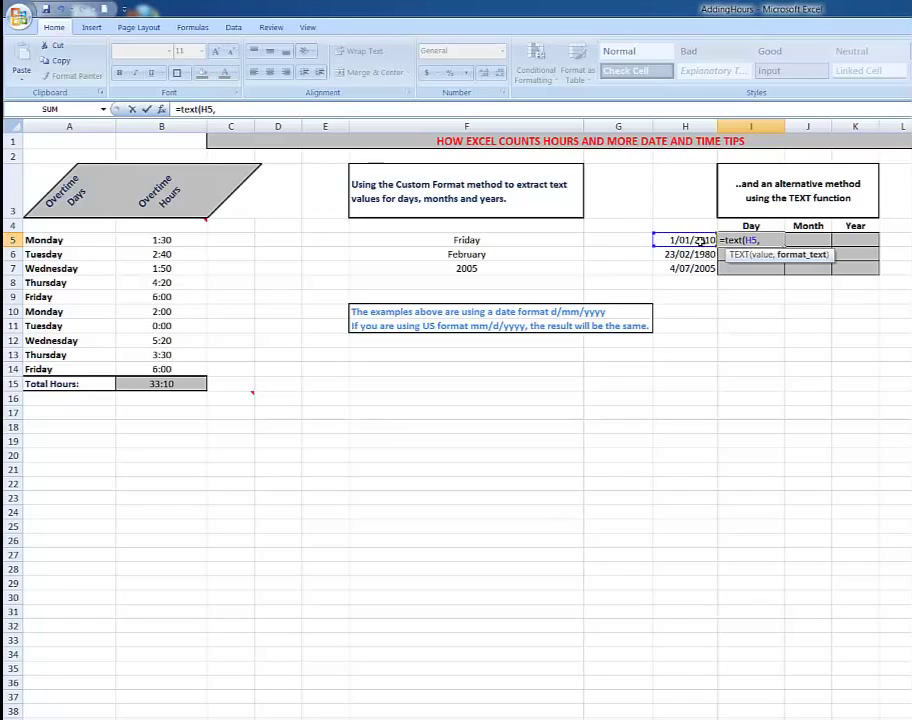
type("\"dddd\"")
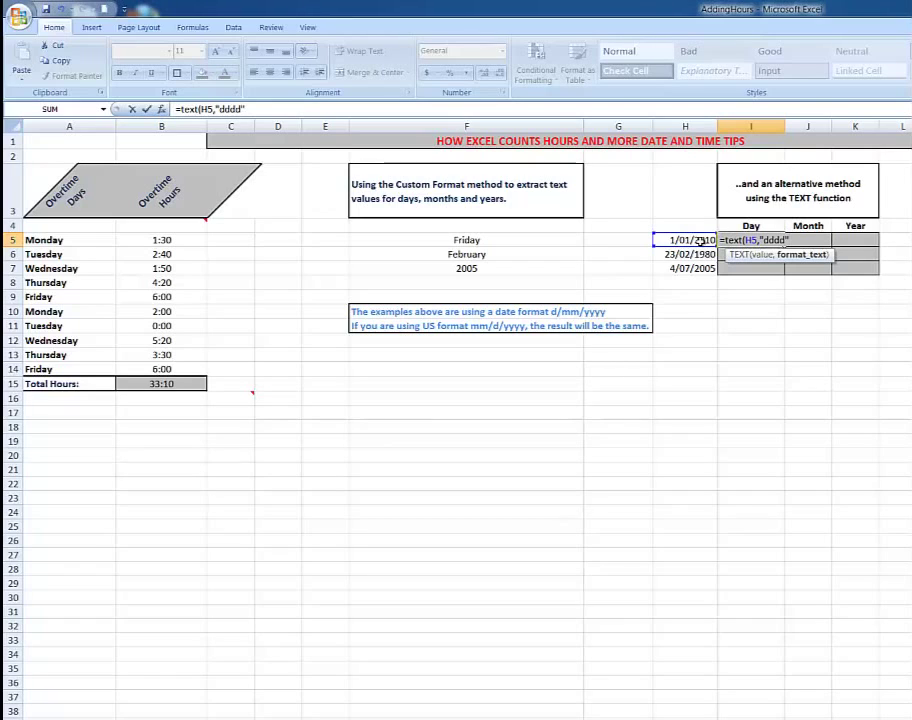
type(")")
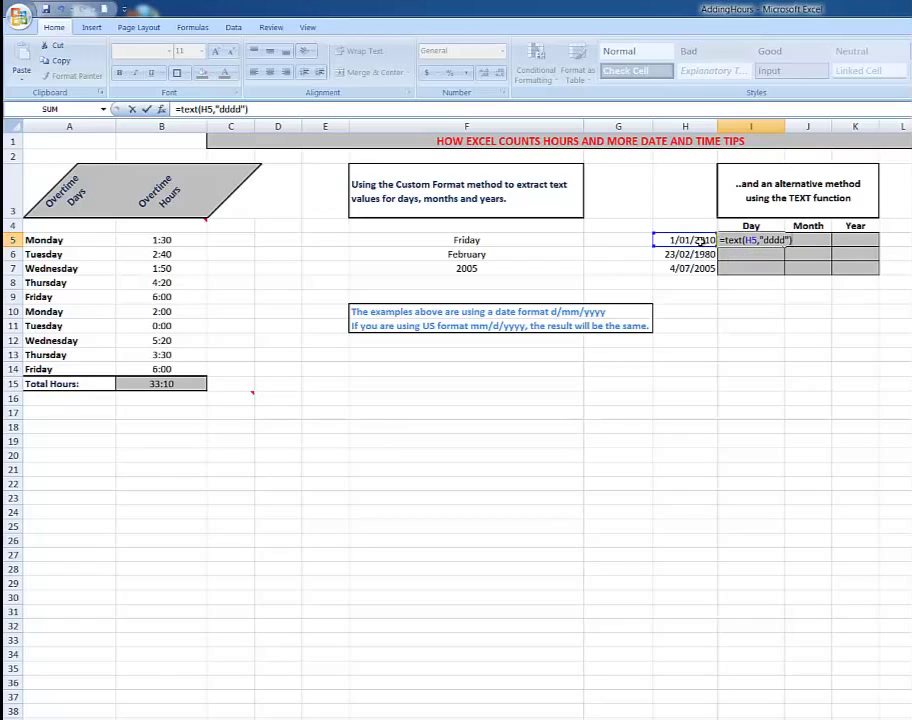
key("ctrl+Return")
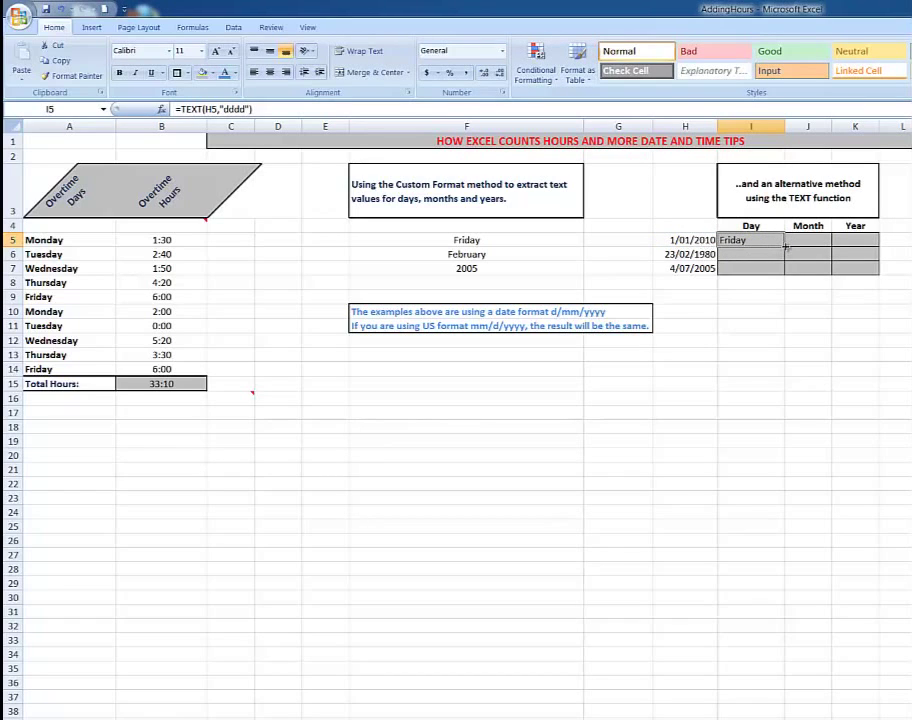
left_click_drag(786, 246, 786, 274)
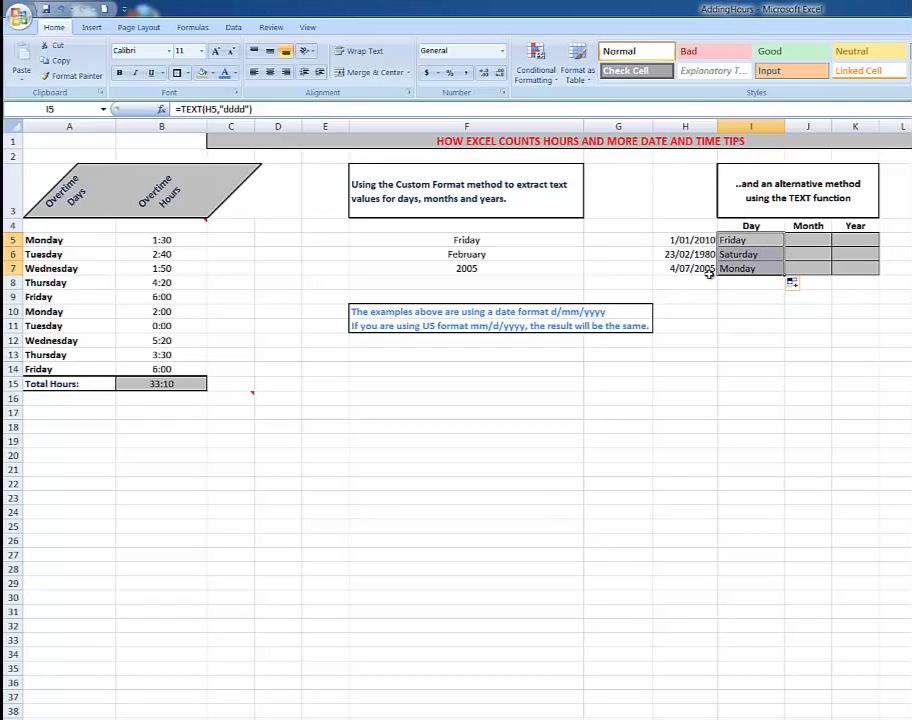
- Enter =TEXT(H5,"mmmm") in J5 and fill it down to J7
left_click(809, 241)
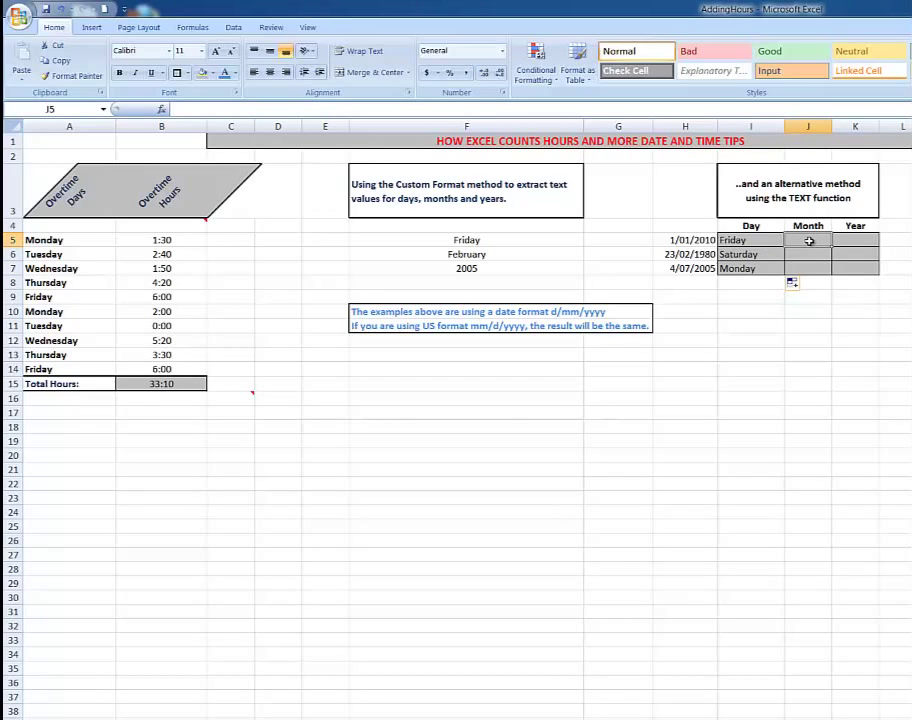
type("=text")
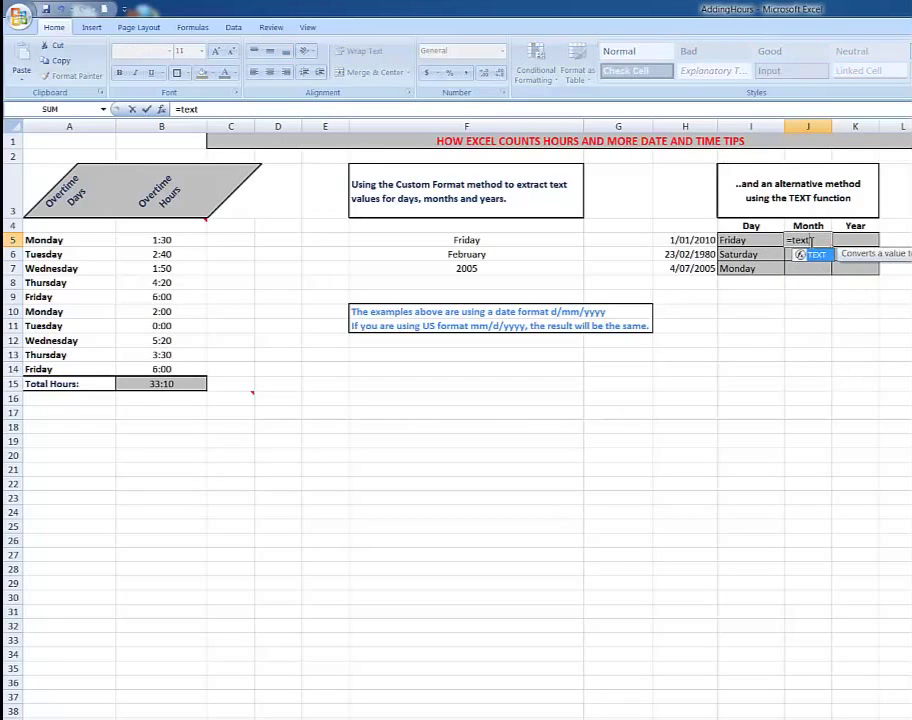
type("(")
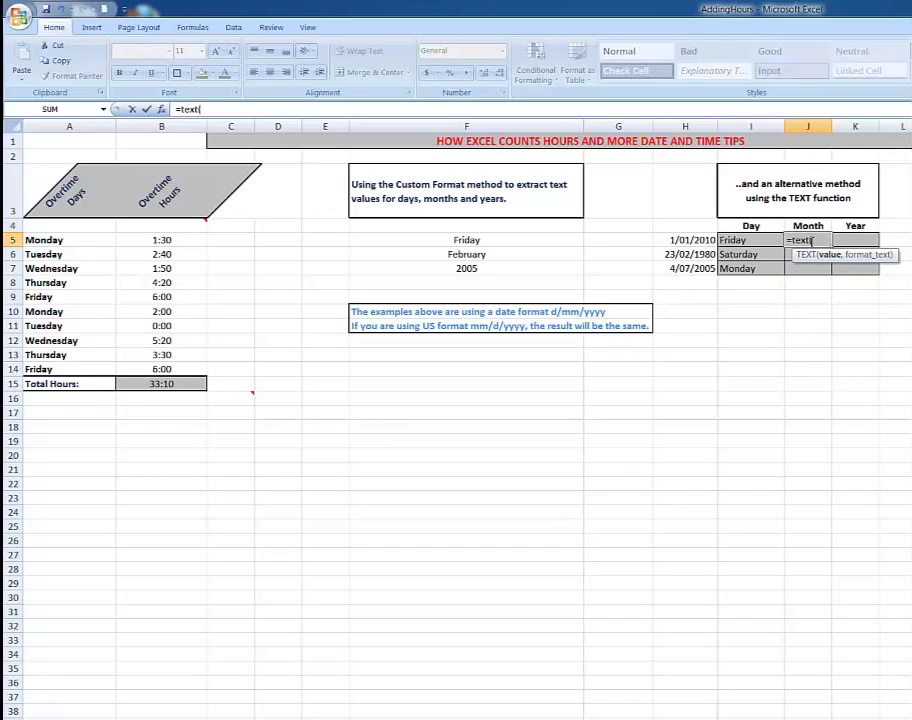
left_click(686, 241)
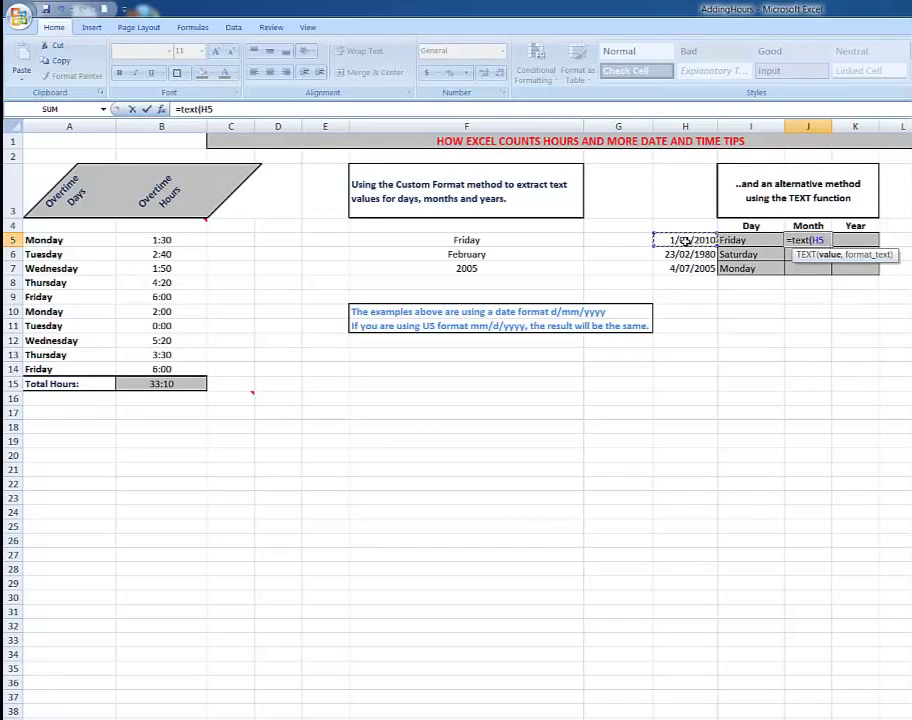
type(",\"")
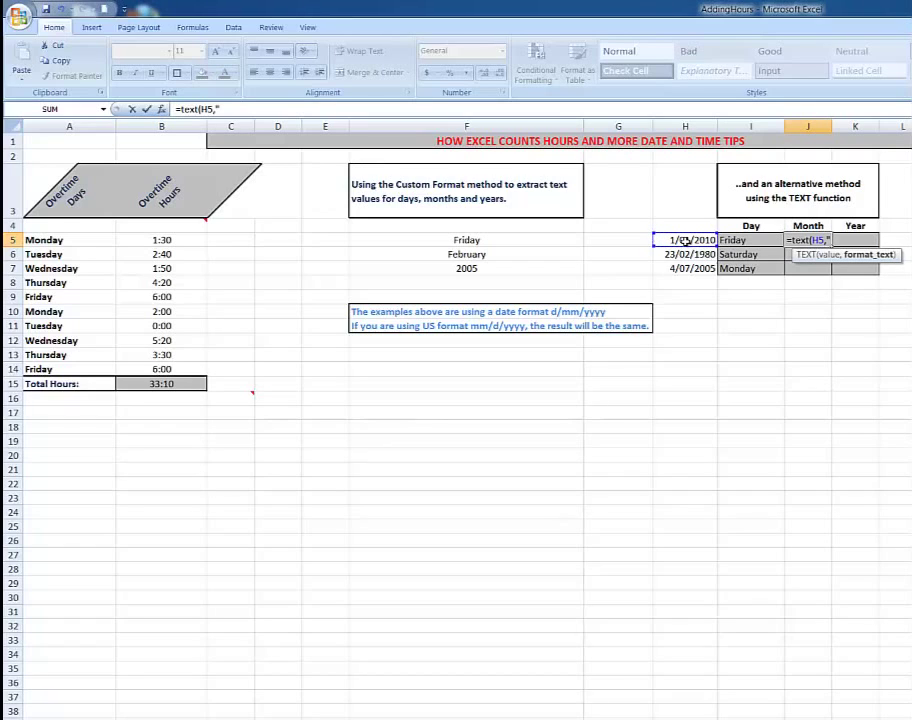
type("mmmm\")")
key("ctrl+Return")
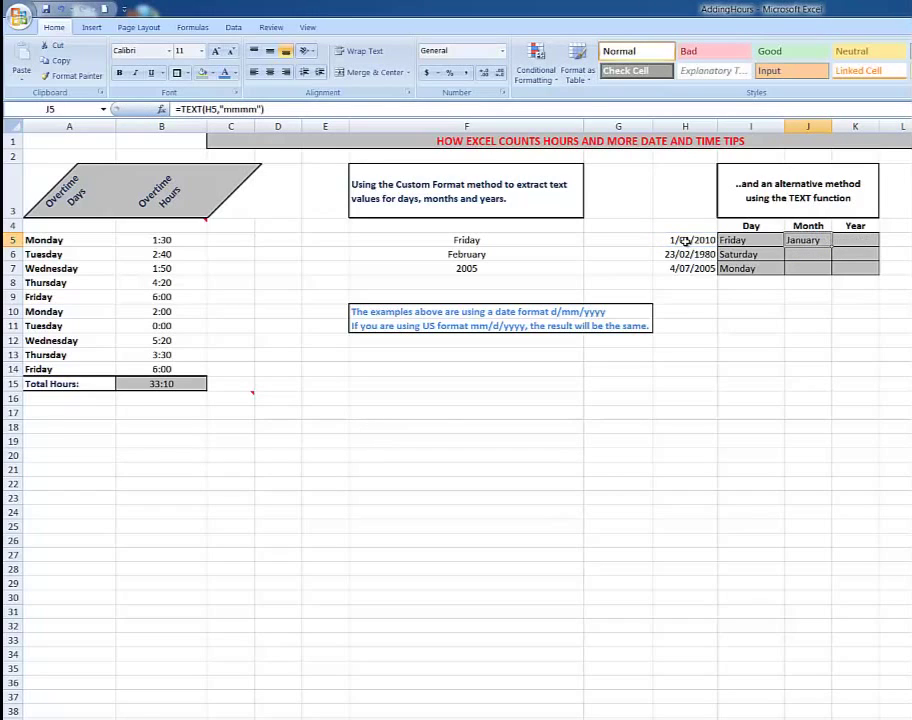
double_click(832, 246)
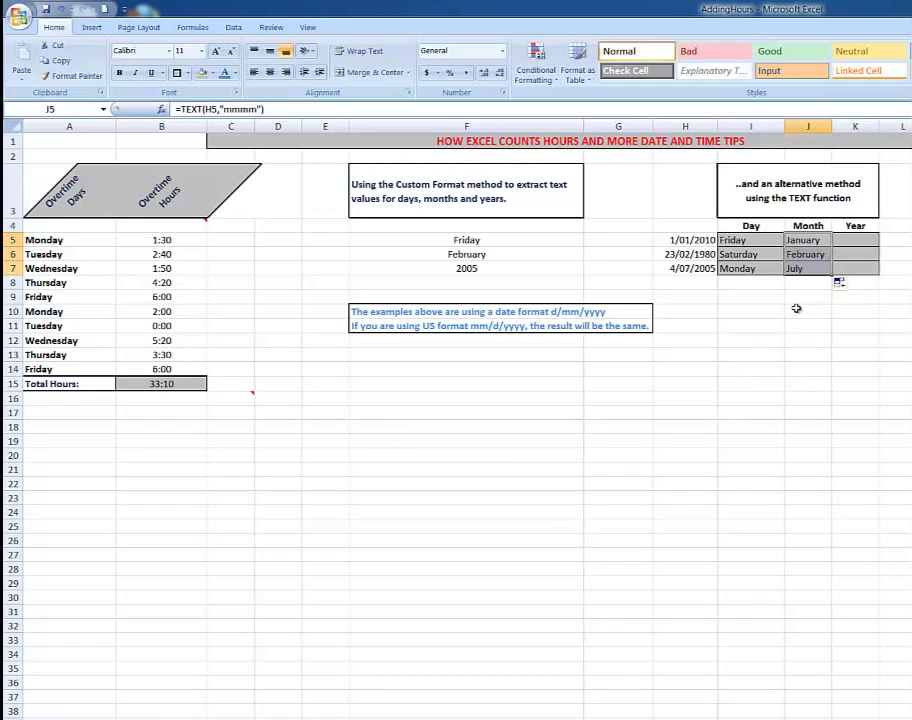
left_click(856, 240)
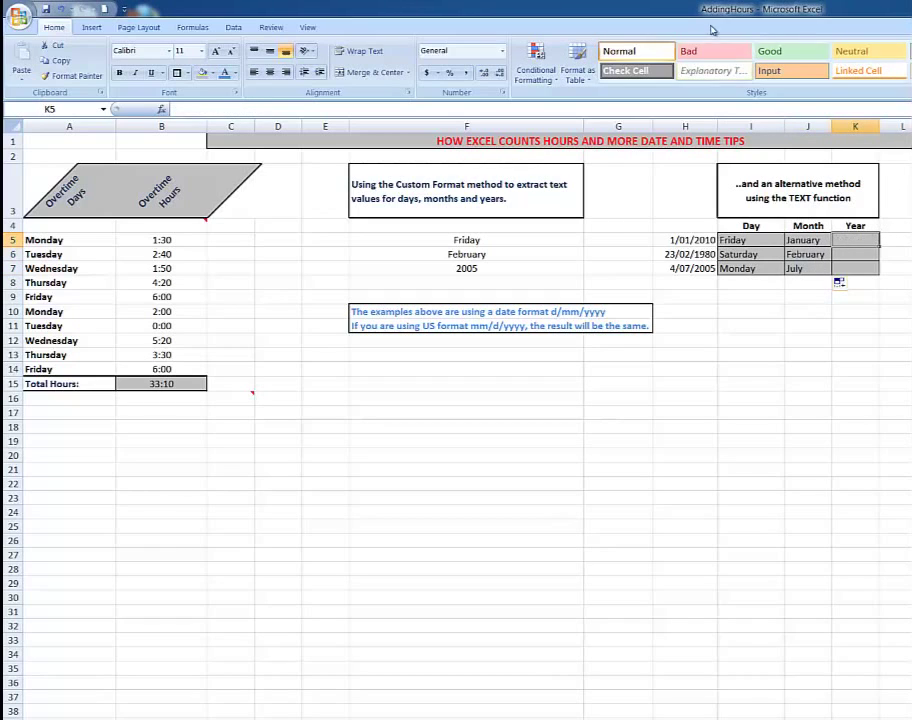
left_click(502, 51)
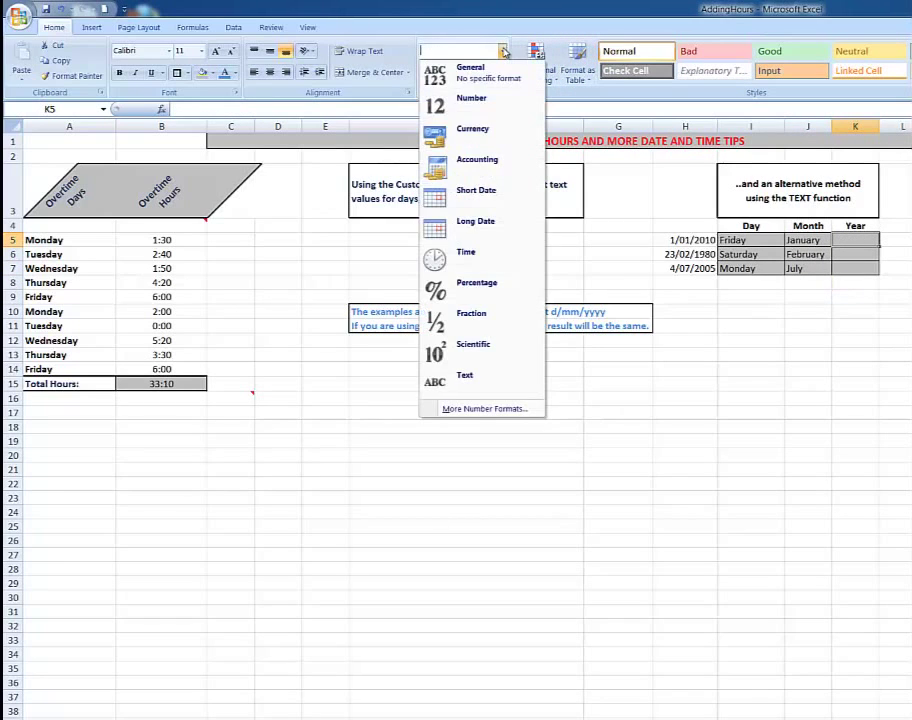
left_click(480, 408)
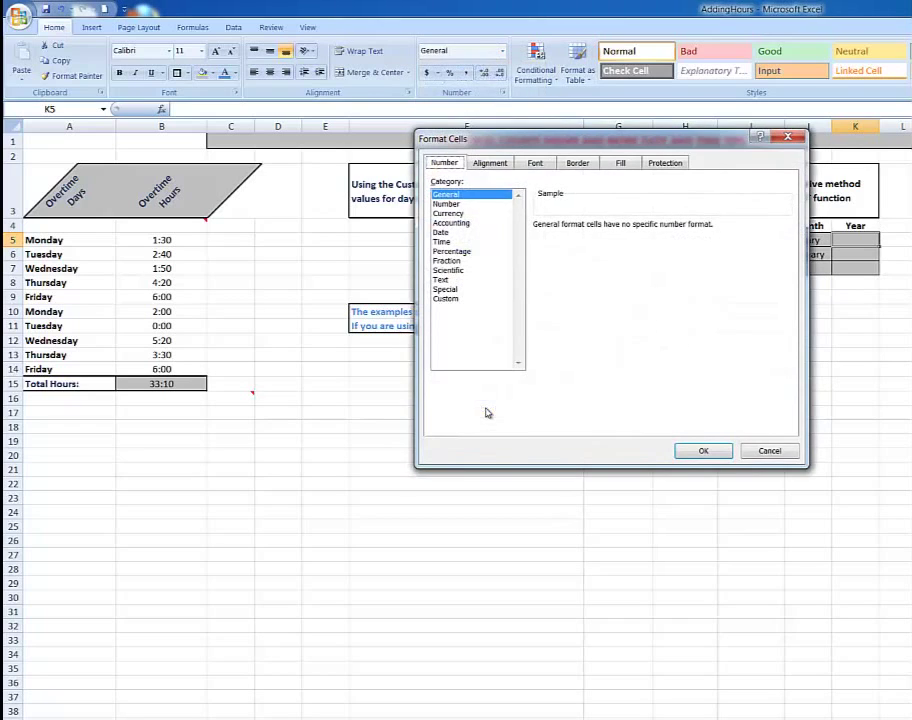
left_click(448, 299)
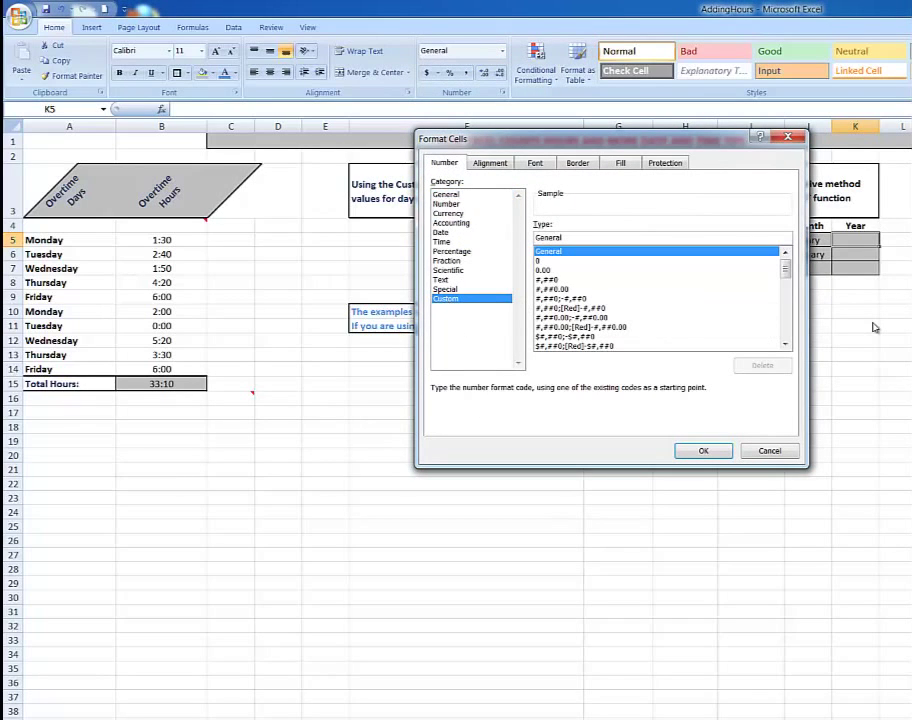
left_click(770, 451)
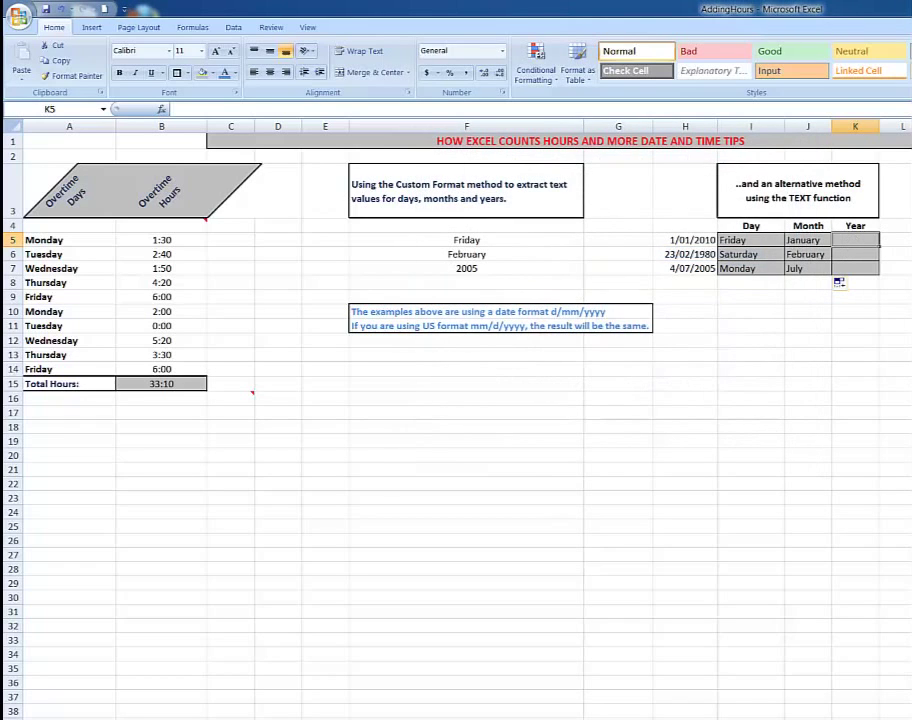
- Enter =TEXT(H5,"yyyy") in K5 and fill it down to K7
type("=te")
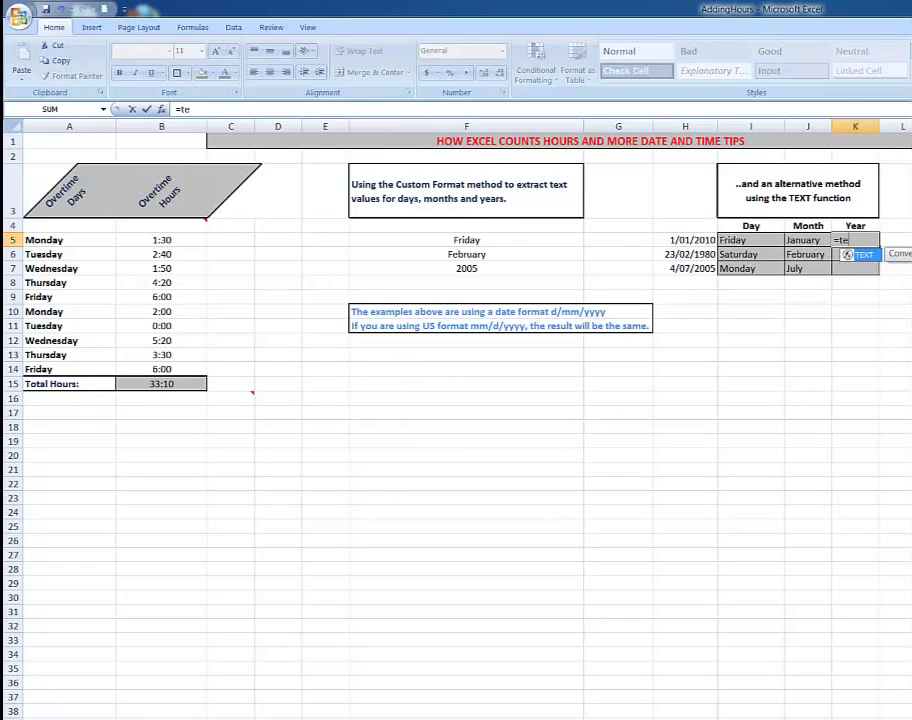
type("xt(")
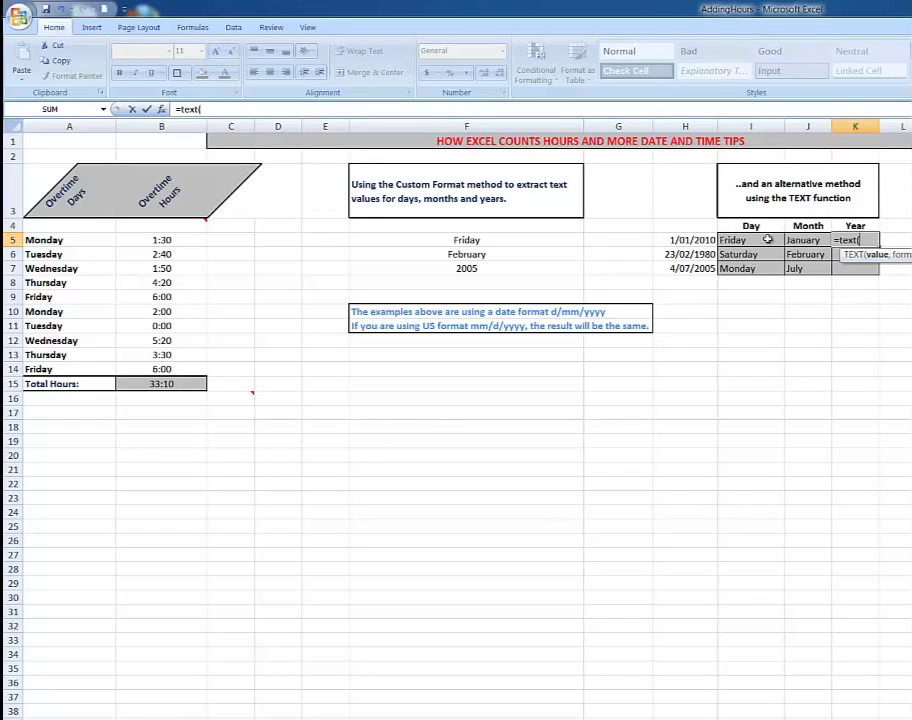
left_click(700, 240)
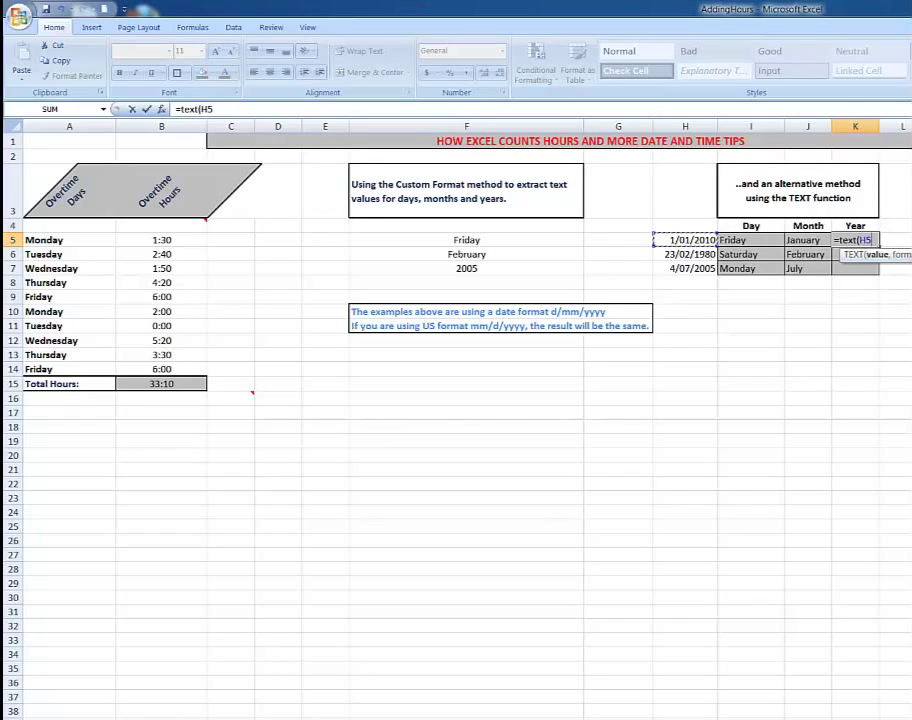
type(",\"yyyy")
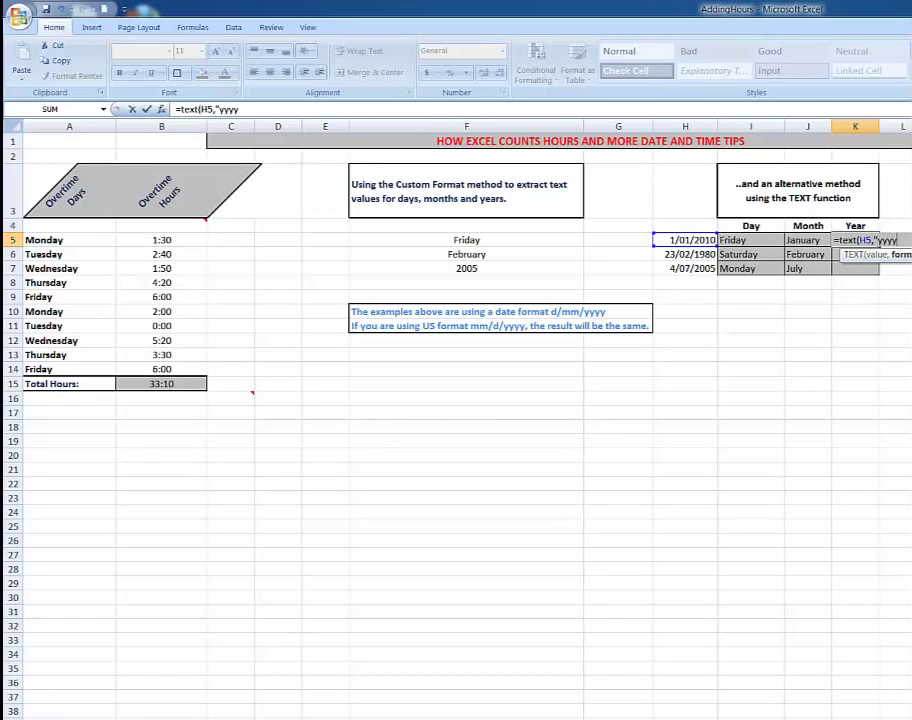
type("\")")
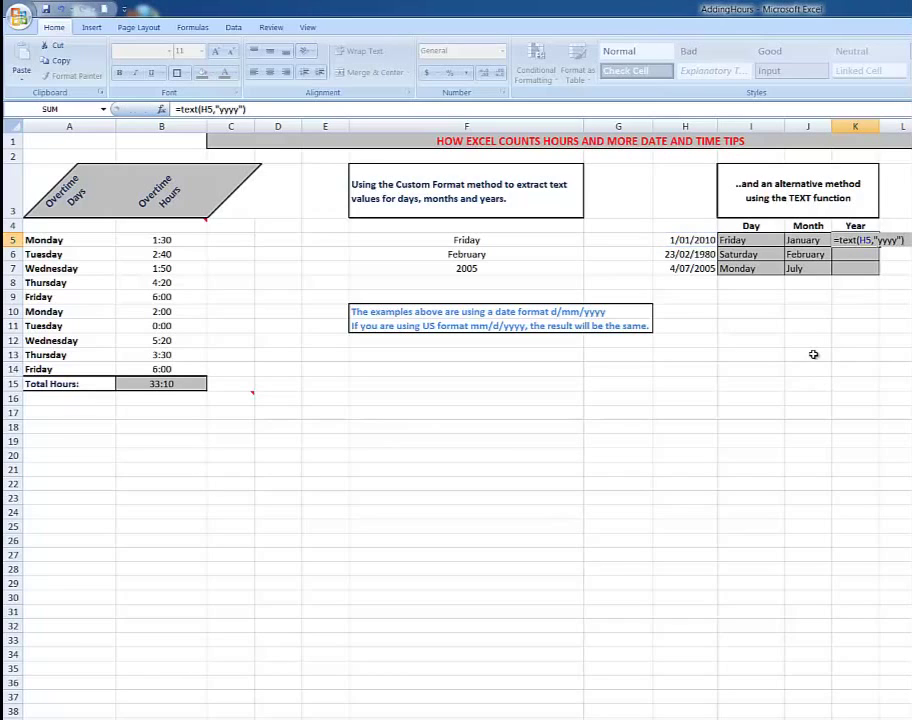
key("ctrl+Return")
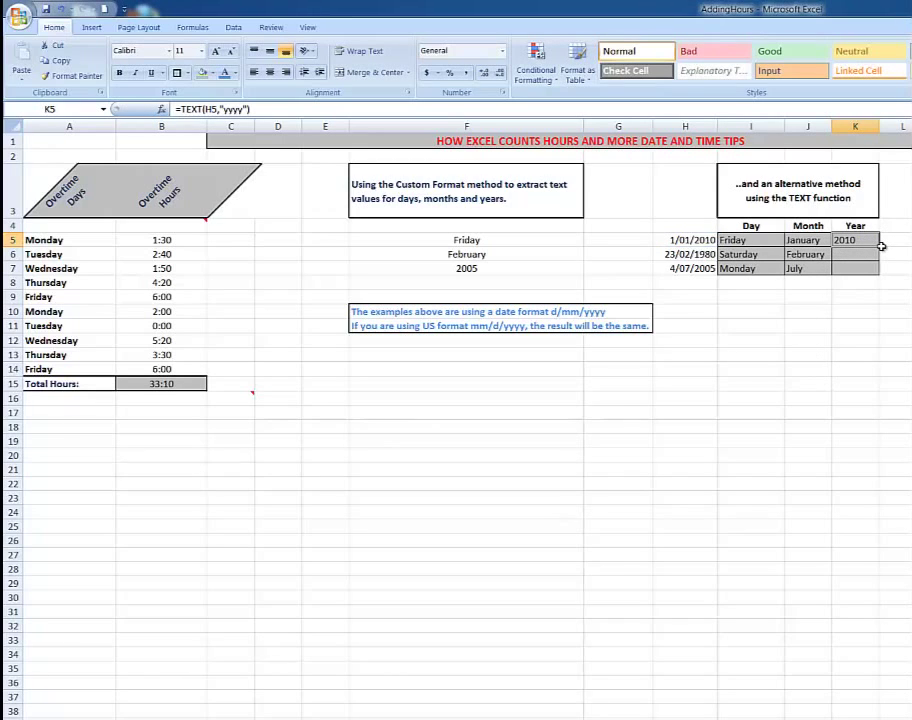
left_click_drag(880, 247, 882, 279)
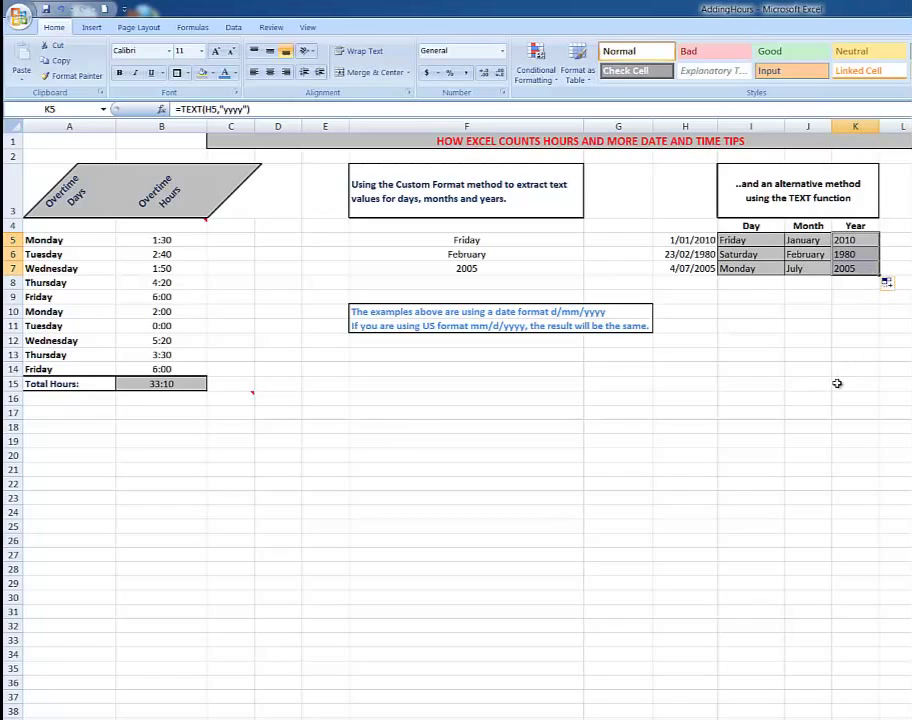